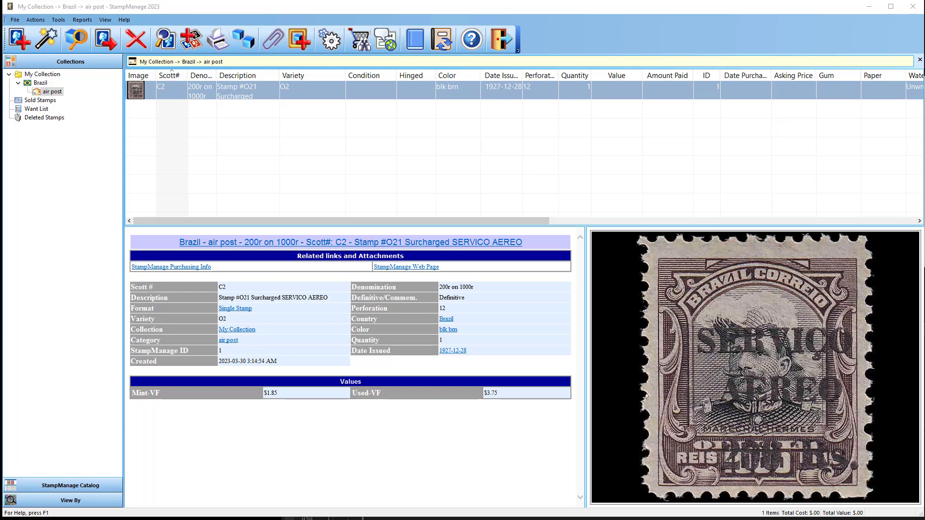
Open the File menu holding the Goto StampManage Images Folder command.
left_click(15, 20)
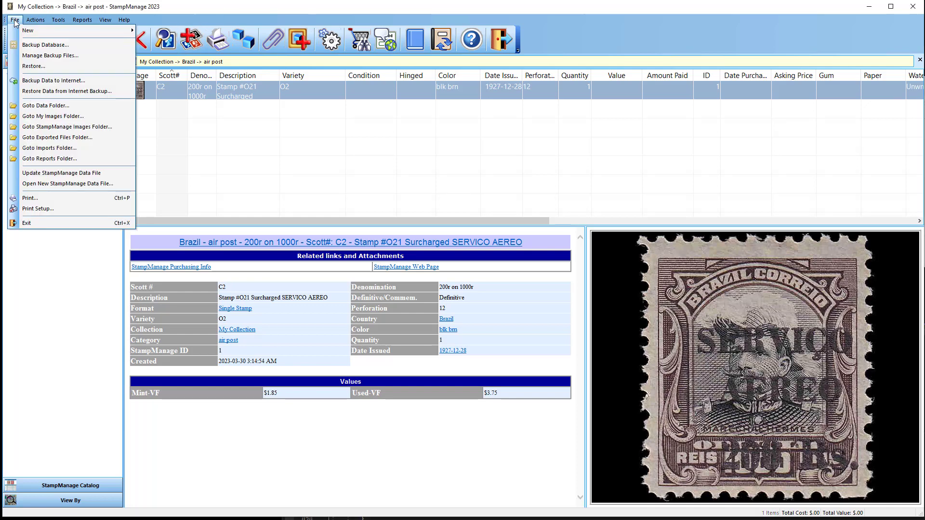
Open the StampManage images folder in File Explorer and move the window lower.
left_click(62, 128)
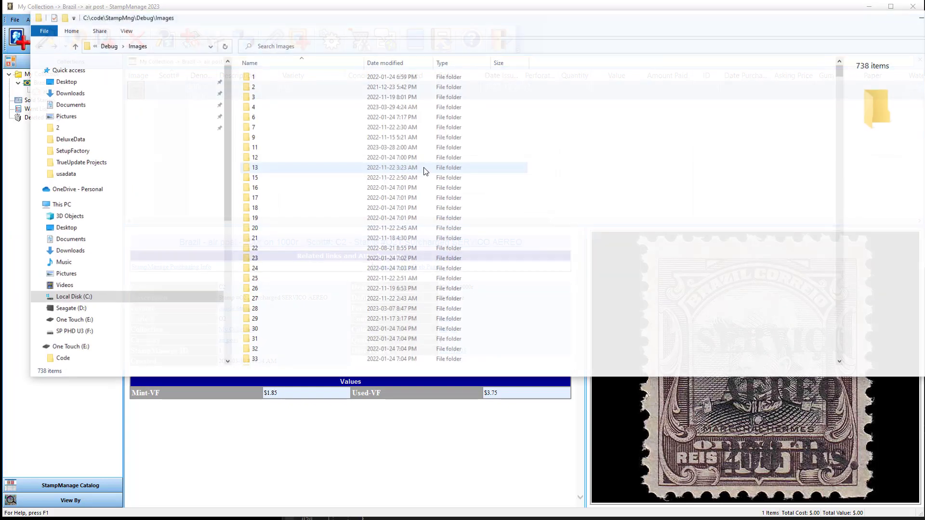
left_click_drag(358, 24, 345, 72)
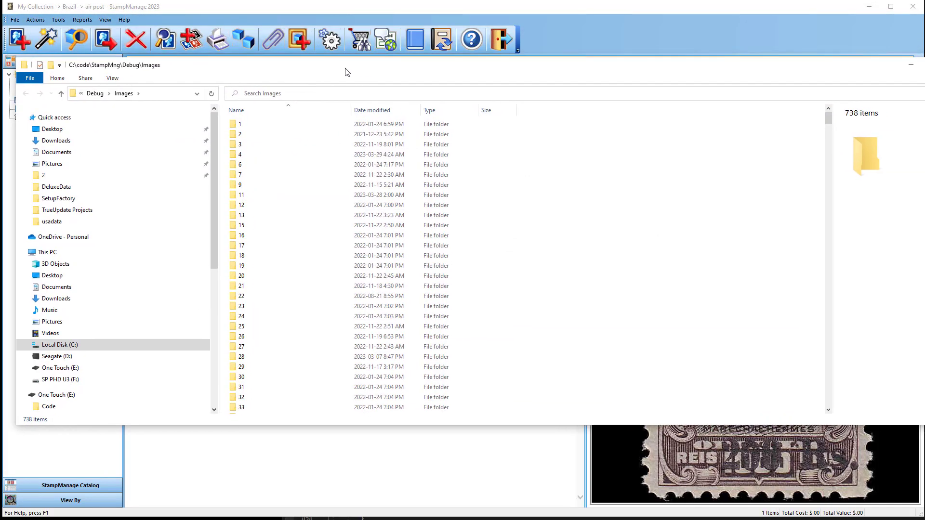
scroll(285, 201, "down", 5)
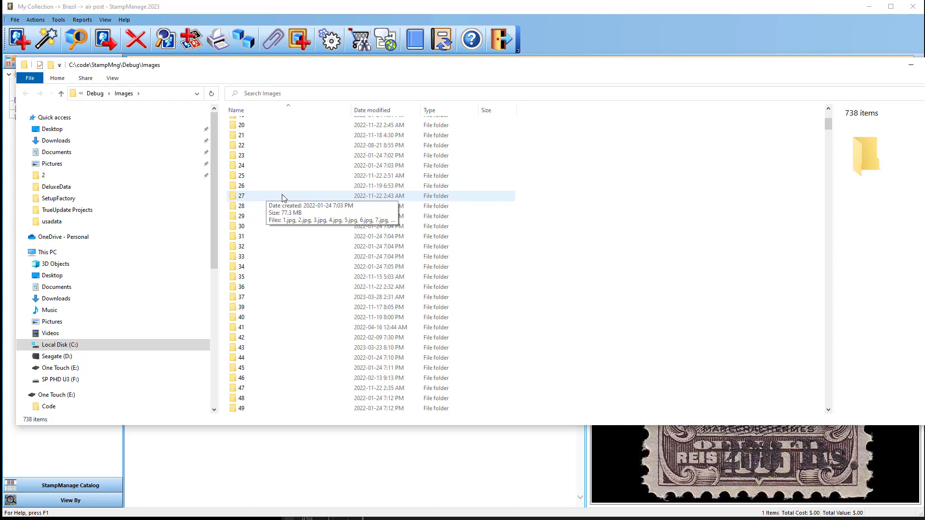
Browse folder 27's 1,596 stamp images, narrow the window, and return to StampManage.
double_click(283, 195)
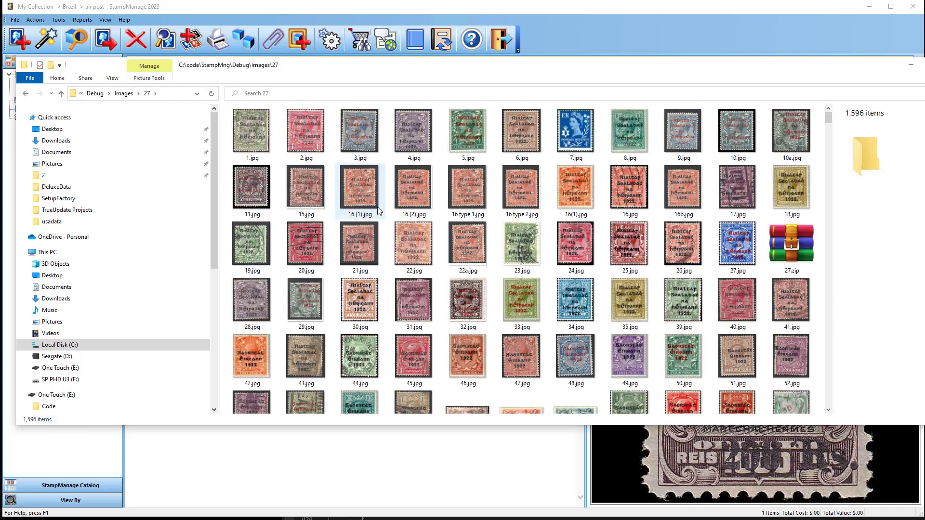
scroll(377, 210, "down", 5)
scroll(378, 211, "down", 10)
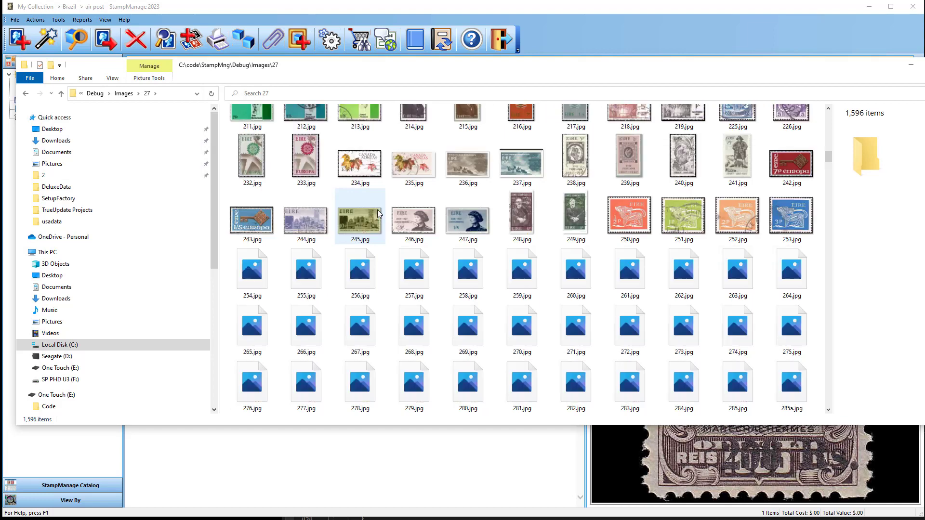
scroll(377, 214, "up", 13)
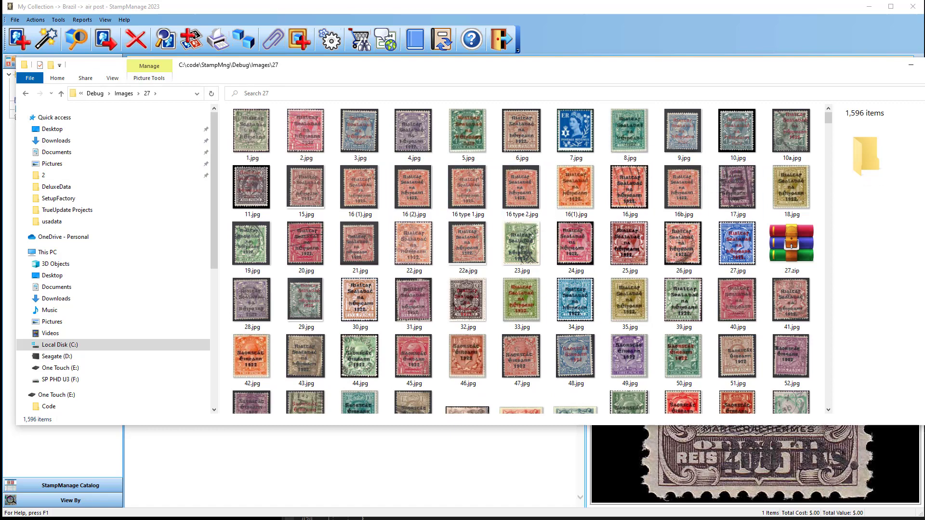
left_click_drag(924, 187, 907, 186)
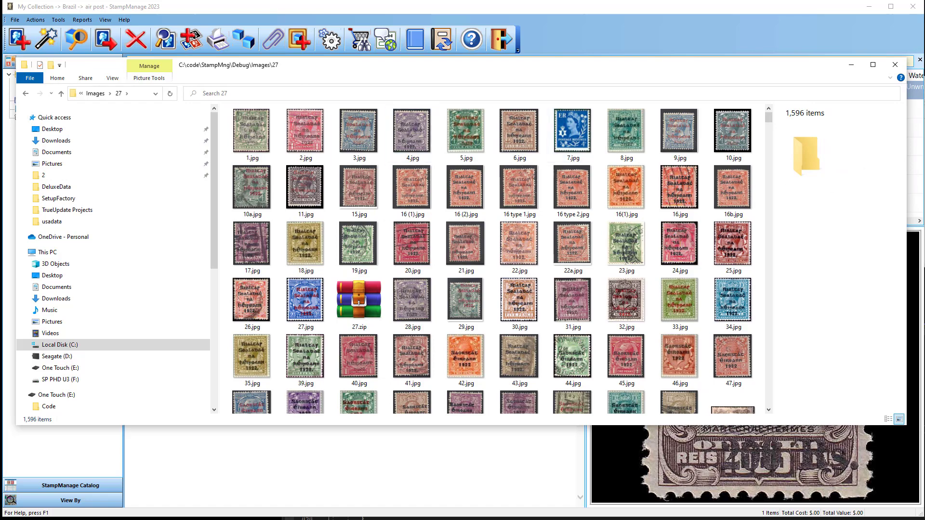
left_click(294, 57)
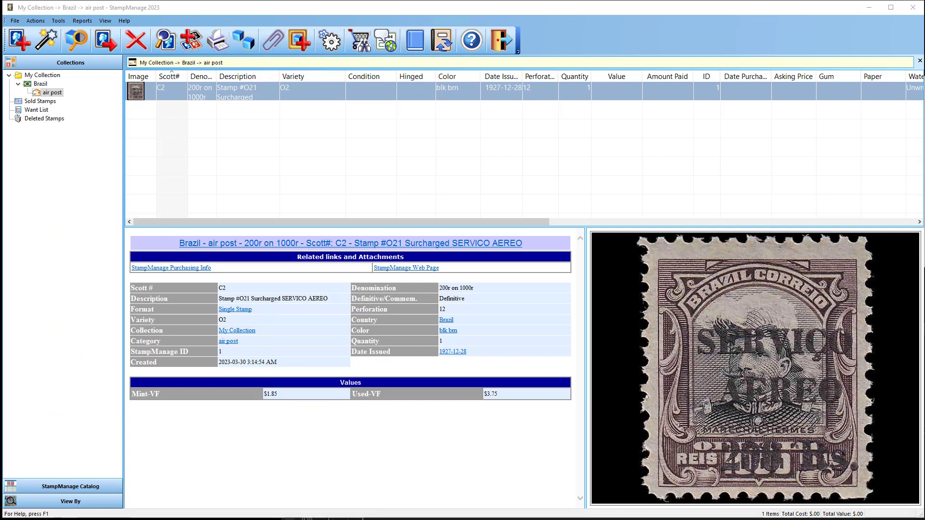
Open and dismiss the File menu, then reopen it to show the folder shortcuts.
left_click(14, 21)
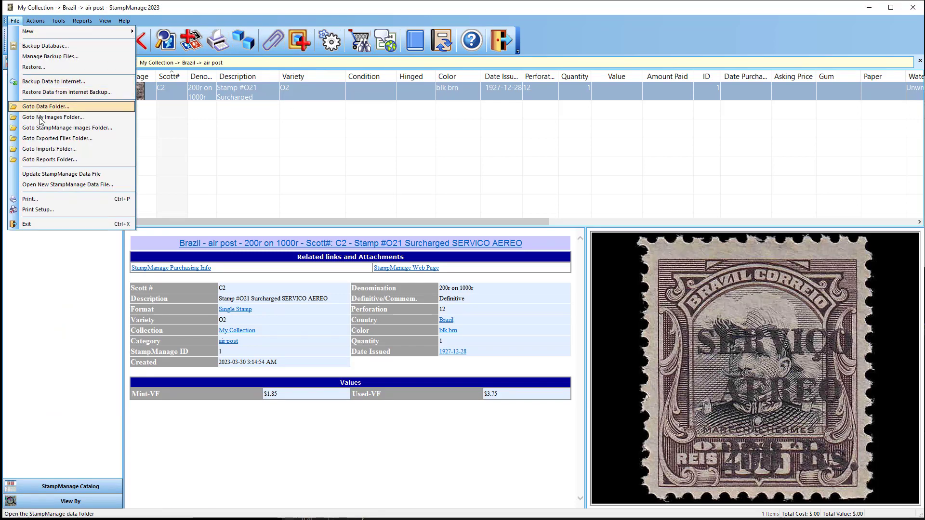
left_click(47, 128)
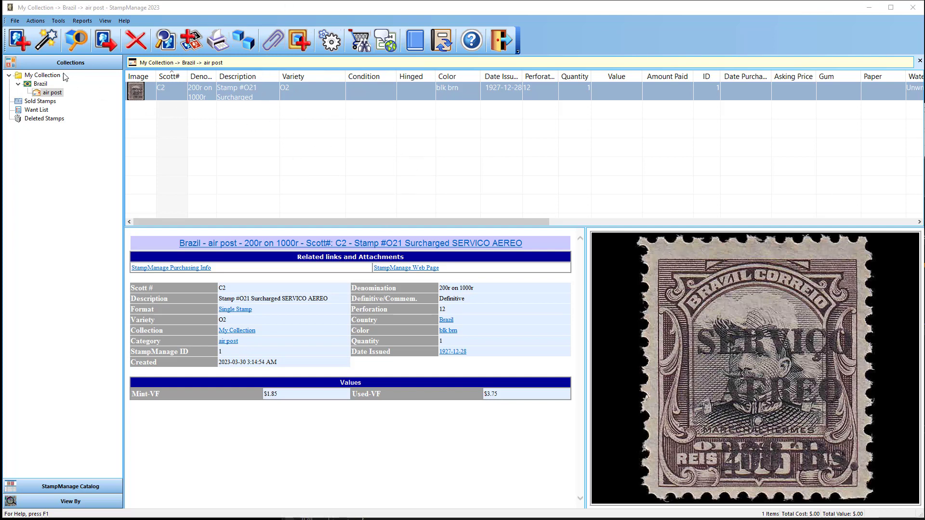
left_click(15, 21)
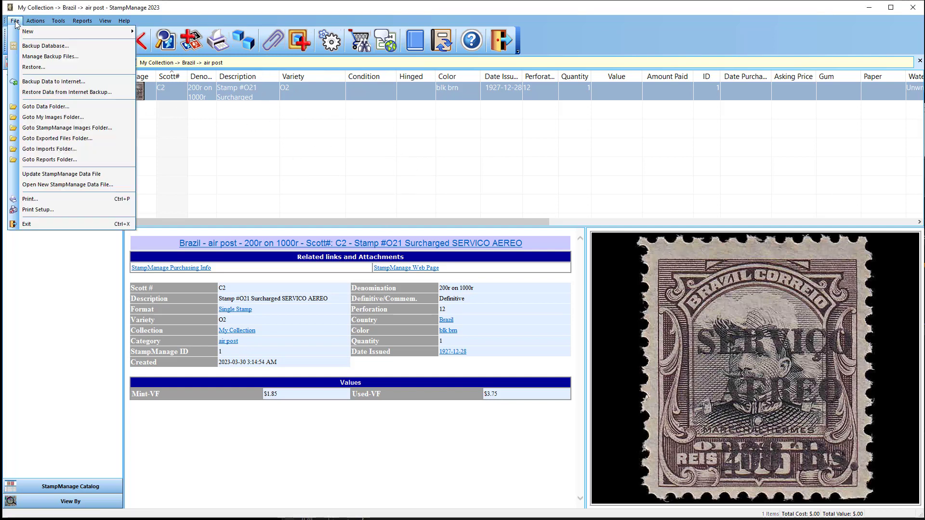
Open C:\code\StampMng\Images, find it empty with 0 items, and reposition the Explorer window.
left_click(48, 127)
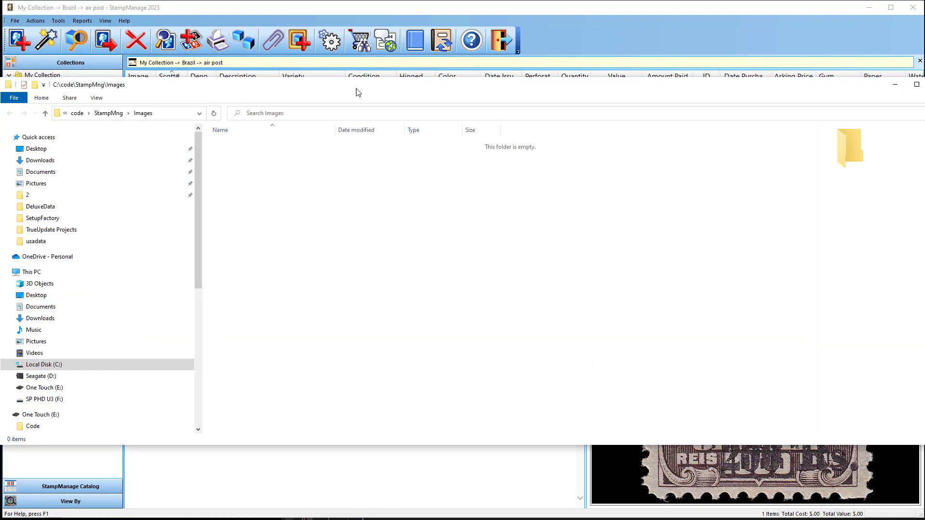
left_click_drag(318, 87, 361, 119)
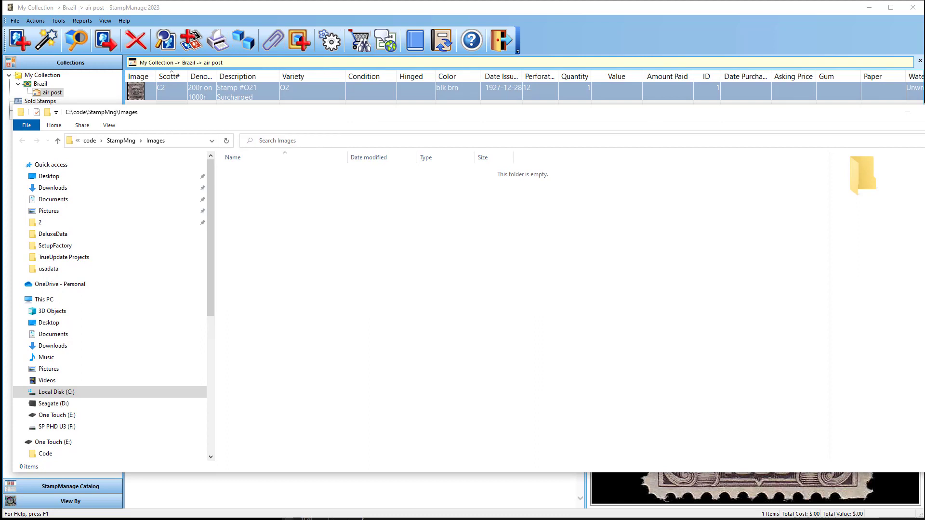
left_click_drag(924, 209, 914, 208)
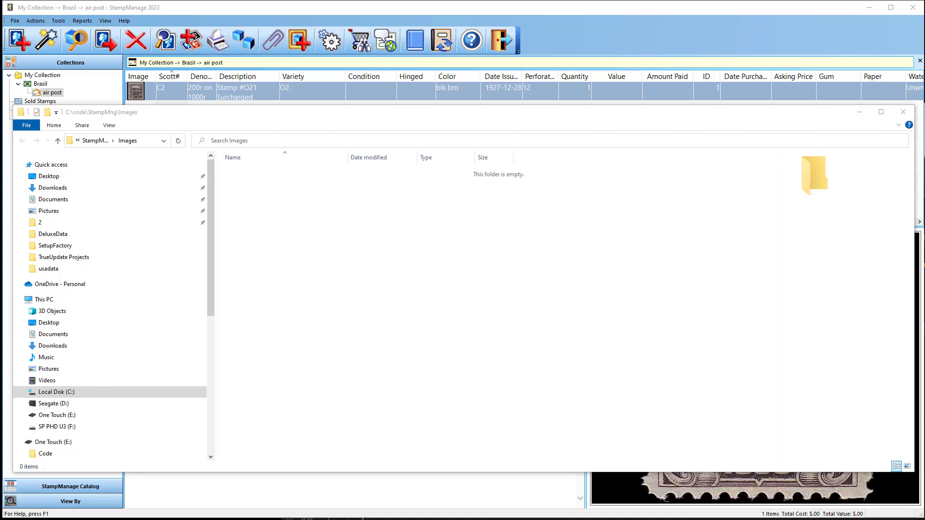
left_click(380, 318)
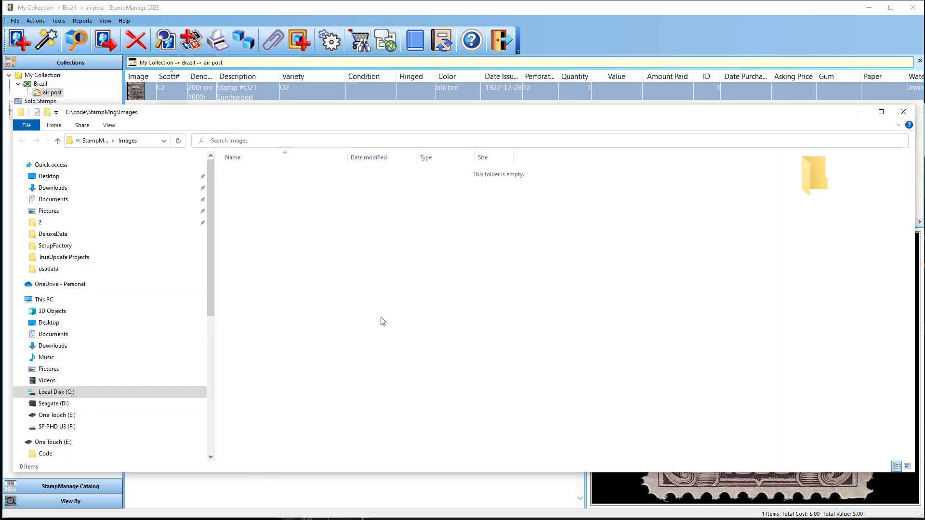
left_click_drag(424, 119, 399, 120)
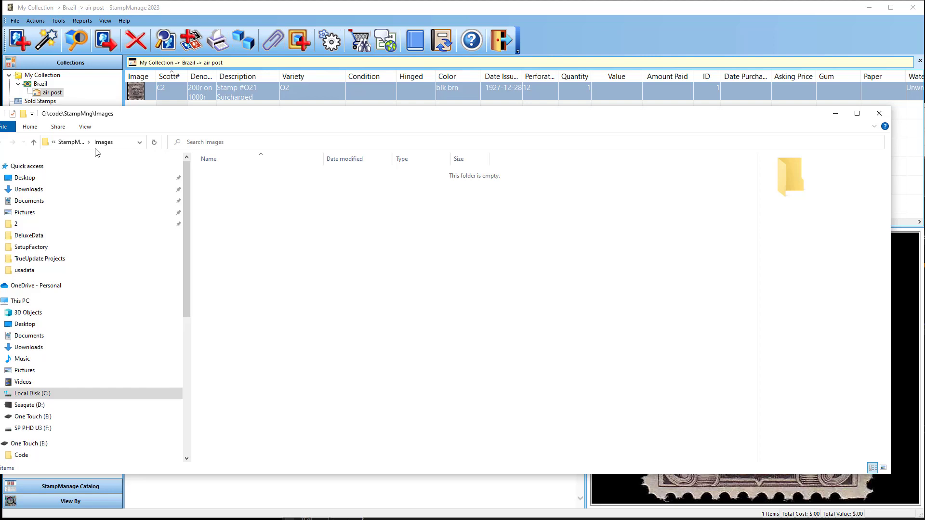
Show Local Disk (C:) in File Explorer and reposition the window.
left_click(27, 386)
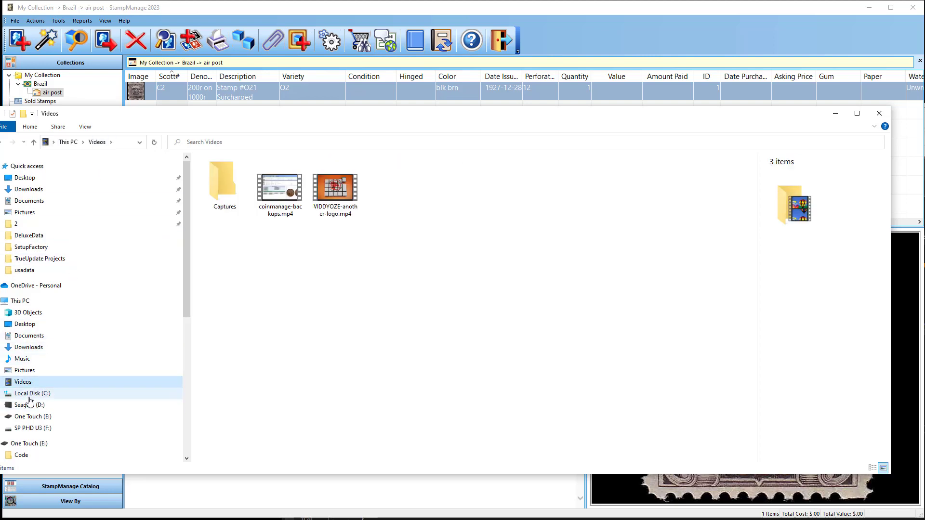
left_click(32, 393)
left_click_drag(79, 116, 119, 91)
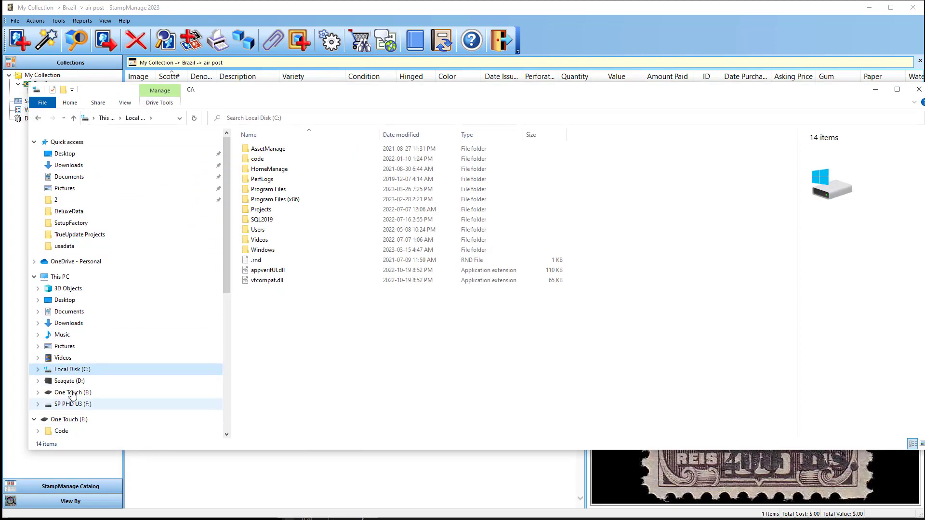
left_click_drag(673, 86, 625, 87)
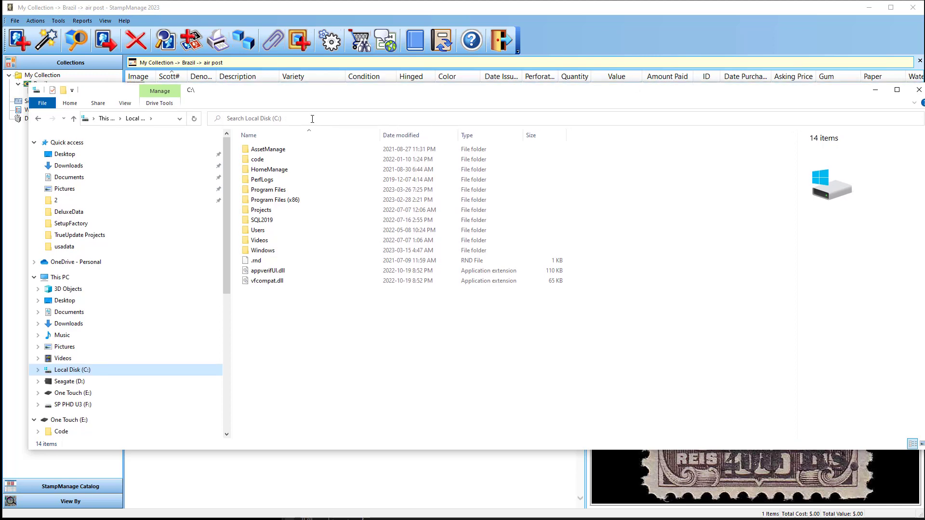
Search Local Disk (C:) for j109.jpg.
left_click(312, 118)
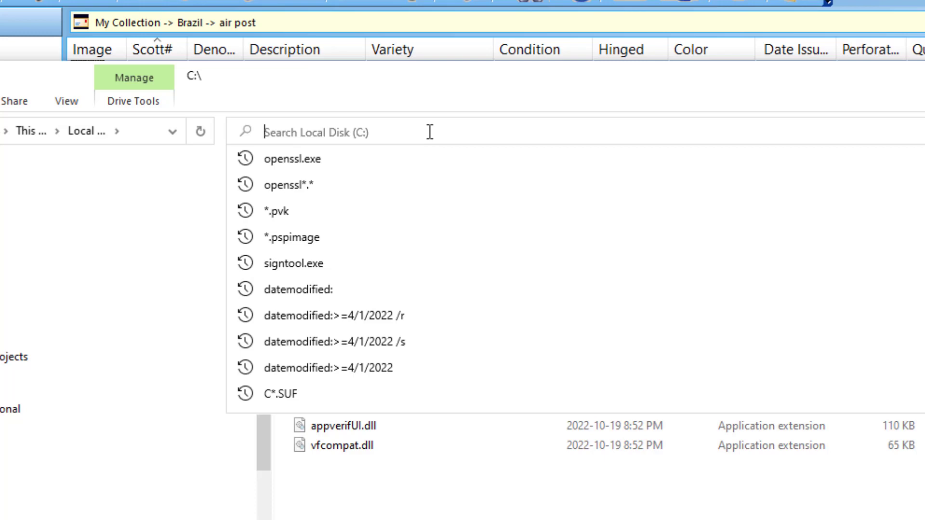
type("j109.j")
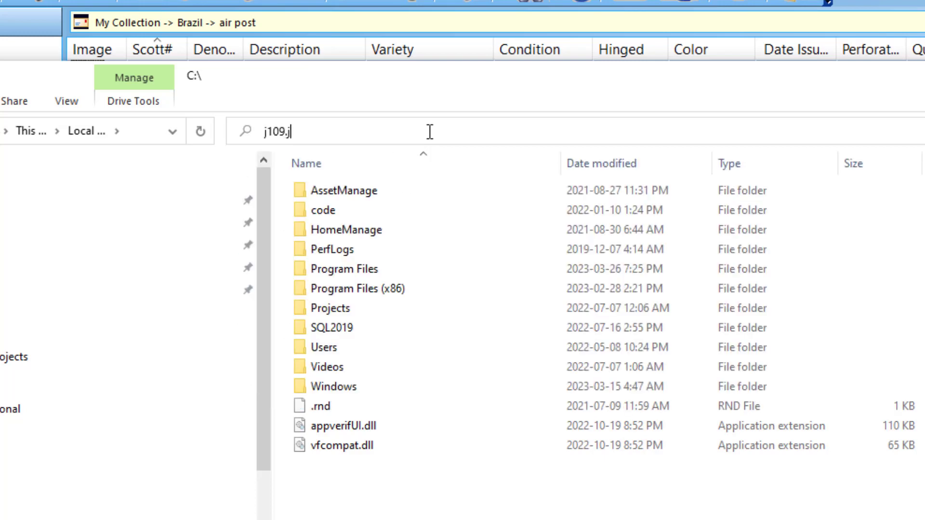
type("pg")
key("BackSpace")
type("g")
key("Return")
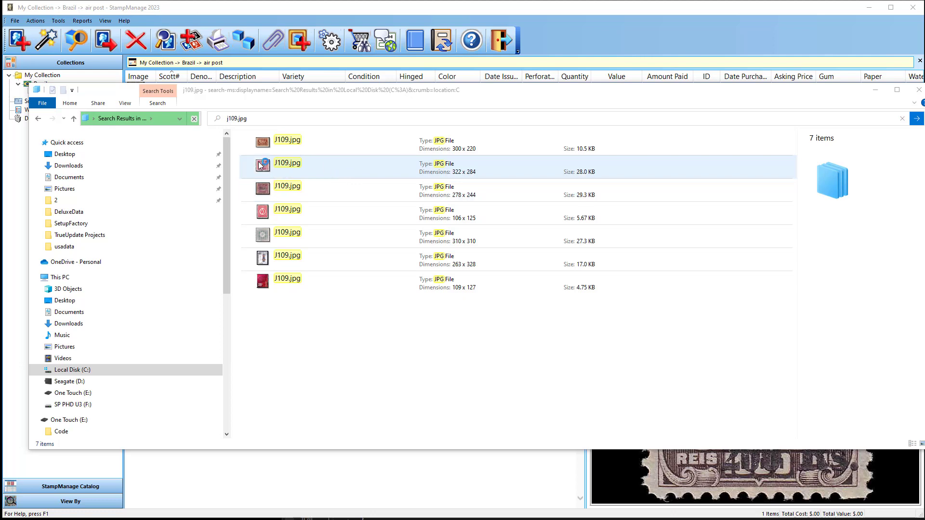
Stop the search and bring up the file actions for the 969 x 617 J109.jpg result.
left_click(193, 119)
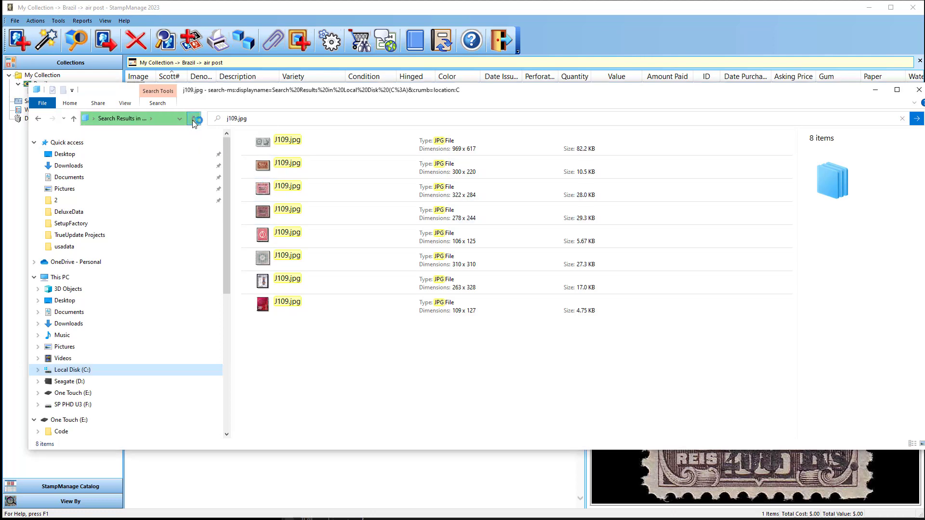
left_click(345, 198)
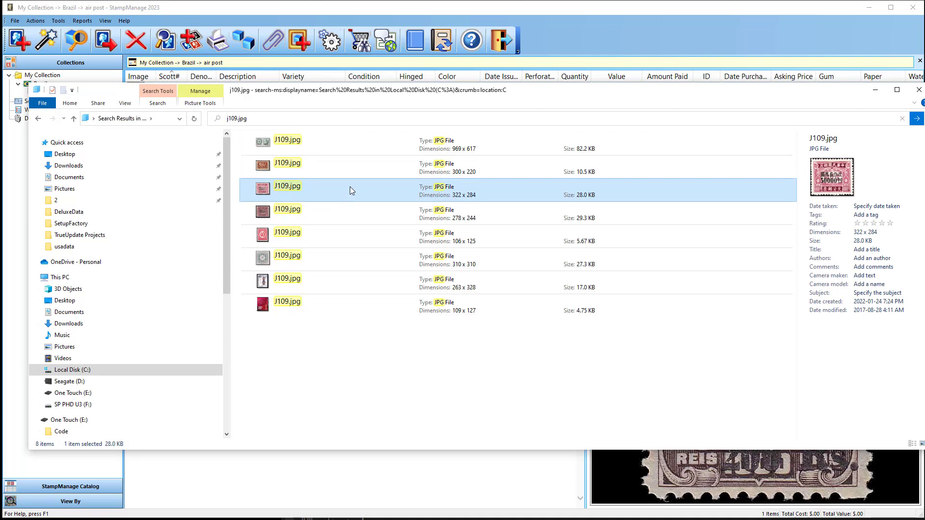
right_click(350, 189)
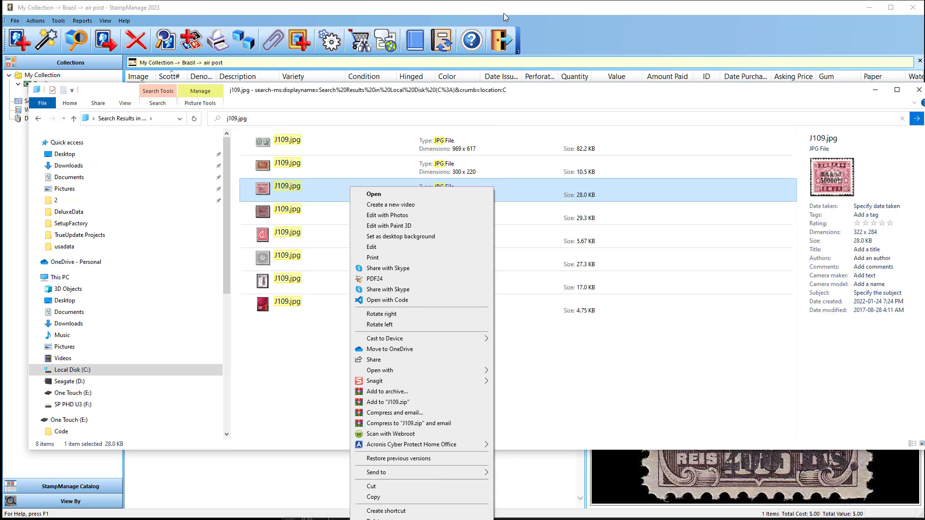
left_click(360, 141)
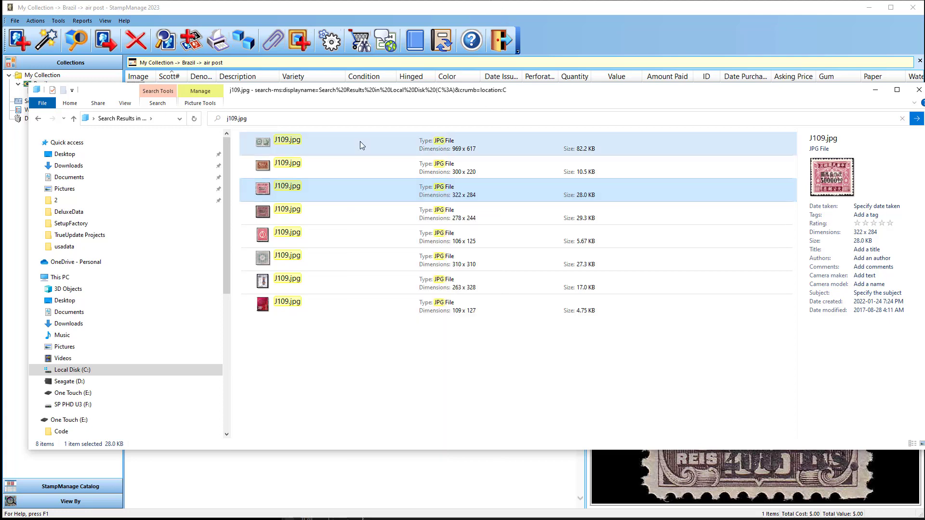
left_click(360, 141)
right_click(360, 141)
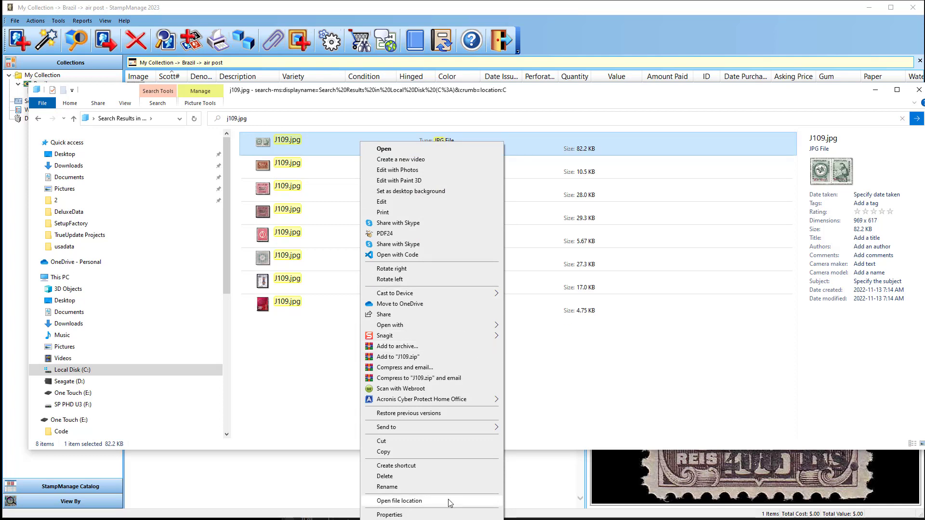
Open the folder Images\107 containing J109.jpg and start editing its address bar path.
left_click(399, 501)
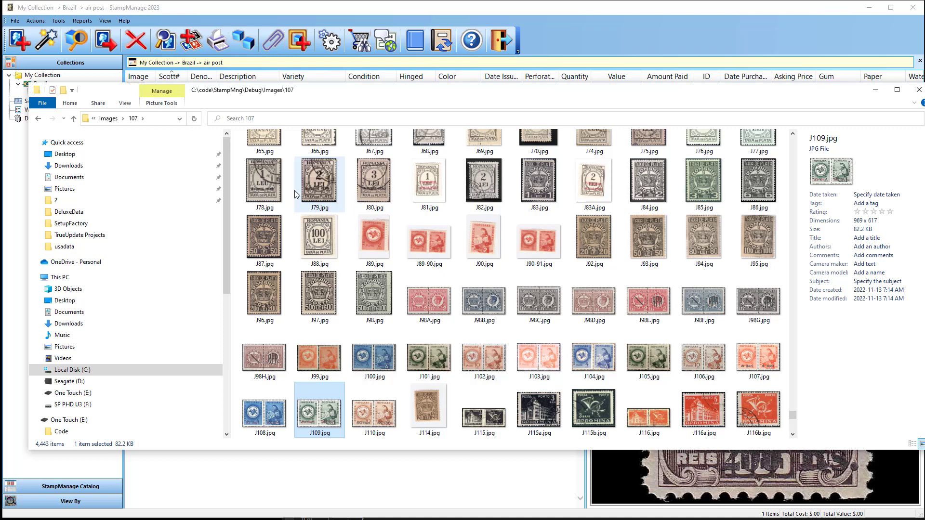
left_click(160, 121)
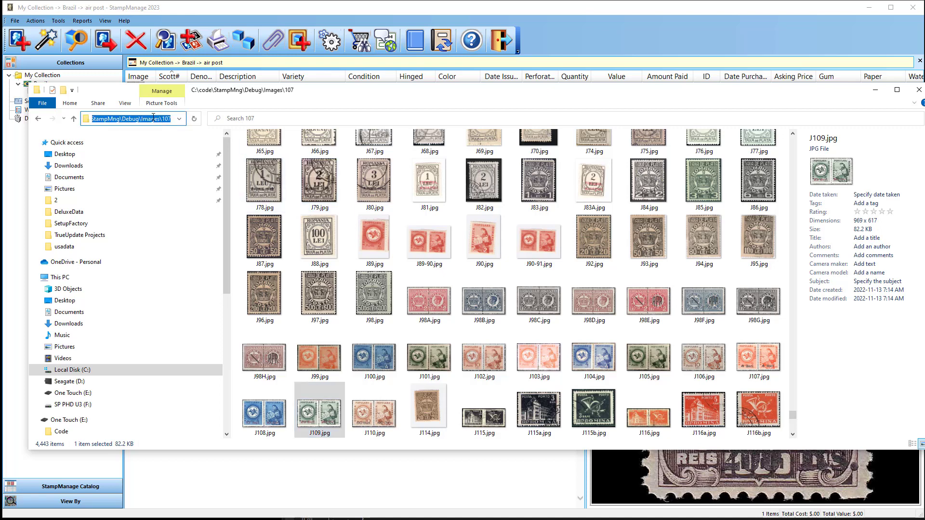
left_click(159, 119)
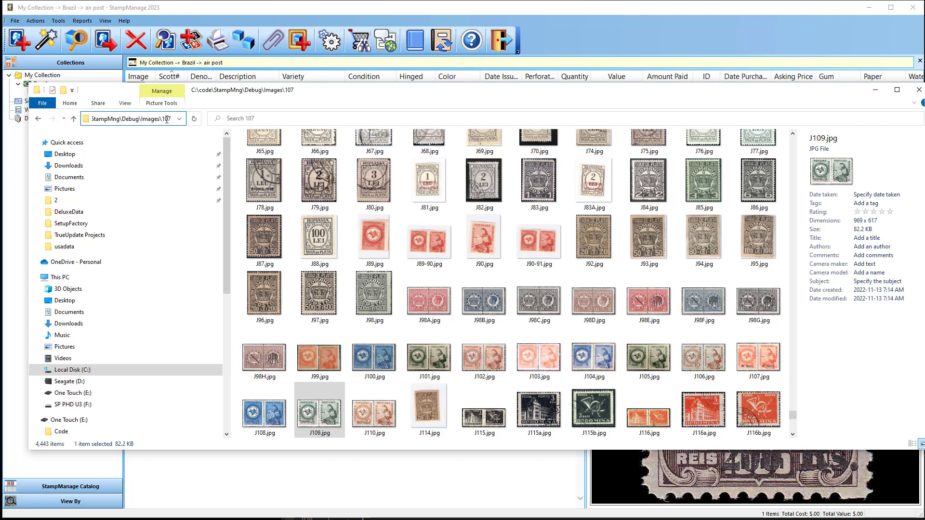
Select and copy the path C:\code\StampMng\Debug\Images from the address bar.
key("Home")
left_click(166, 118, "shift")
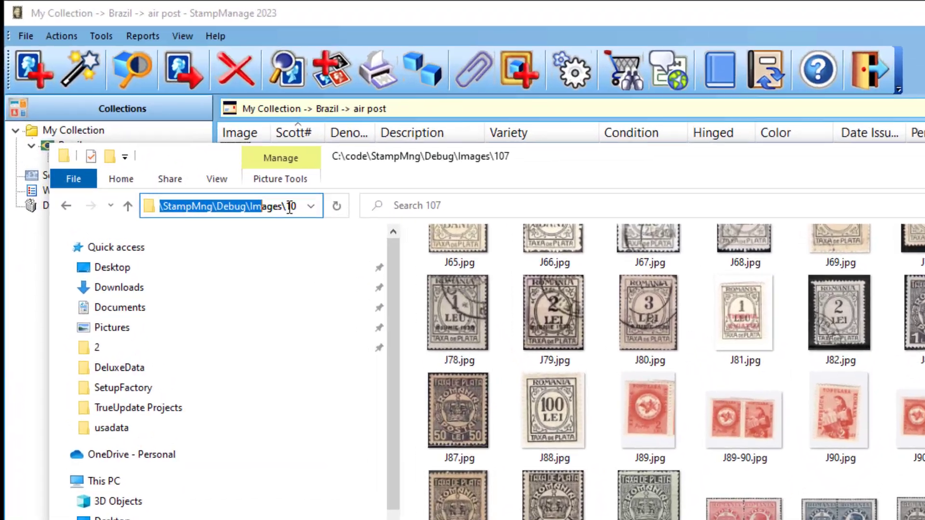
key("shift+Right")
key("shift+Right")
key("shift+Right")
key("shift+Right")
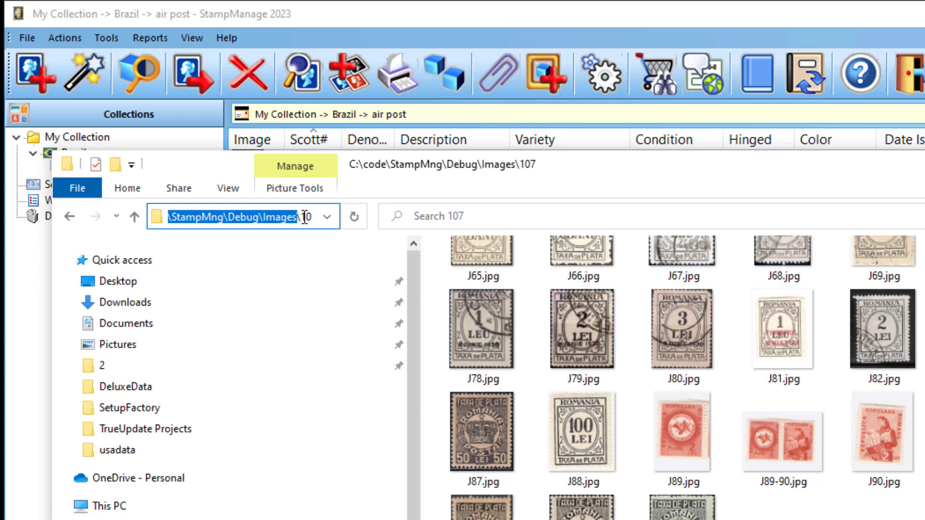
right_click(236, 215)
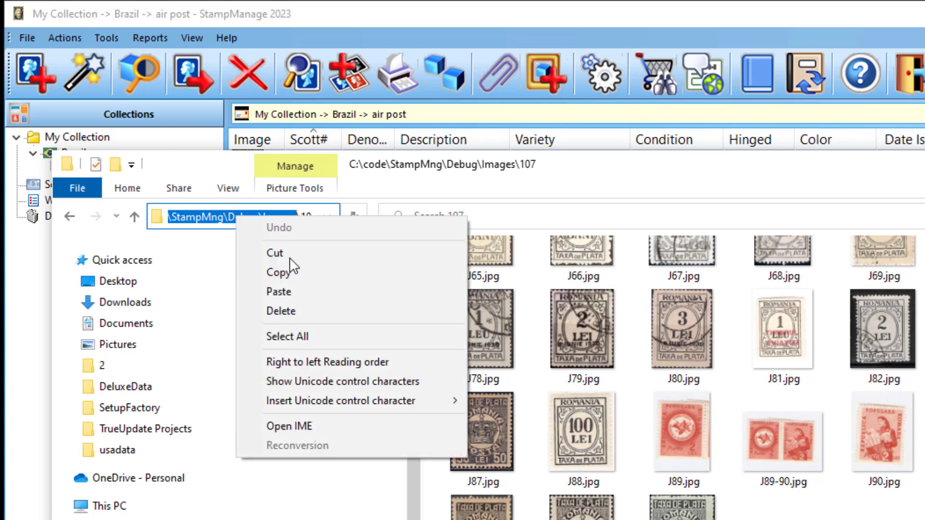
left_click(299, 271)
left_click(284, 217)
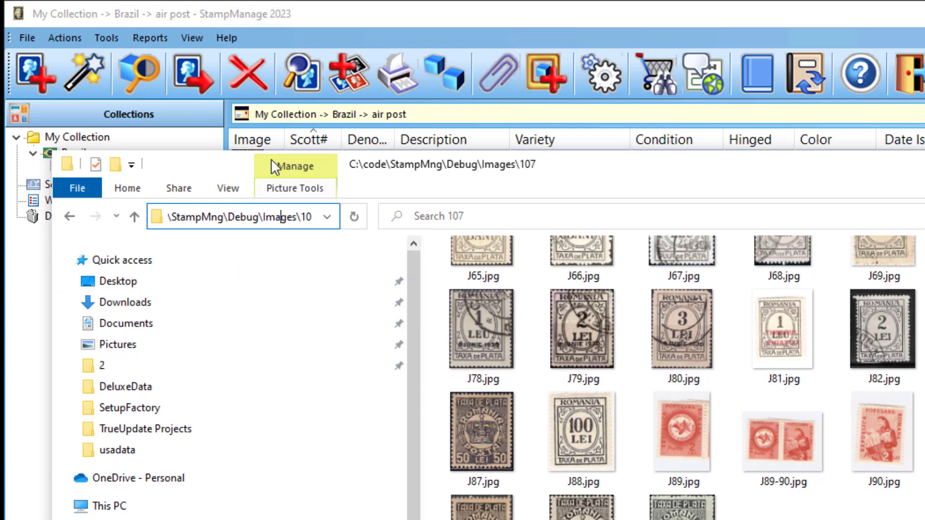
key("ctrl+a")
key("End")
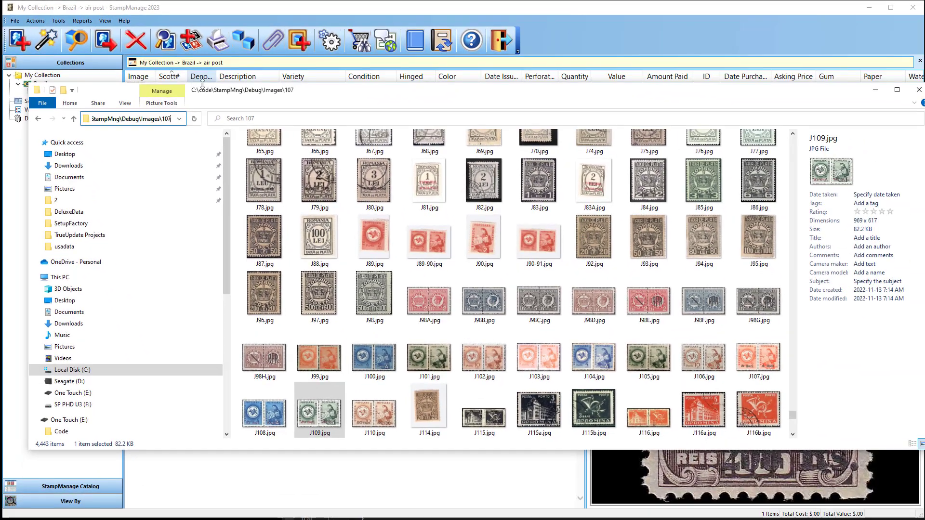
In Tools > Preferences, paste C:\code\StampMng\Debug\Images over the Stock Images Directory path.
left_click(195, 25)
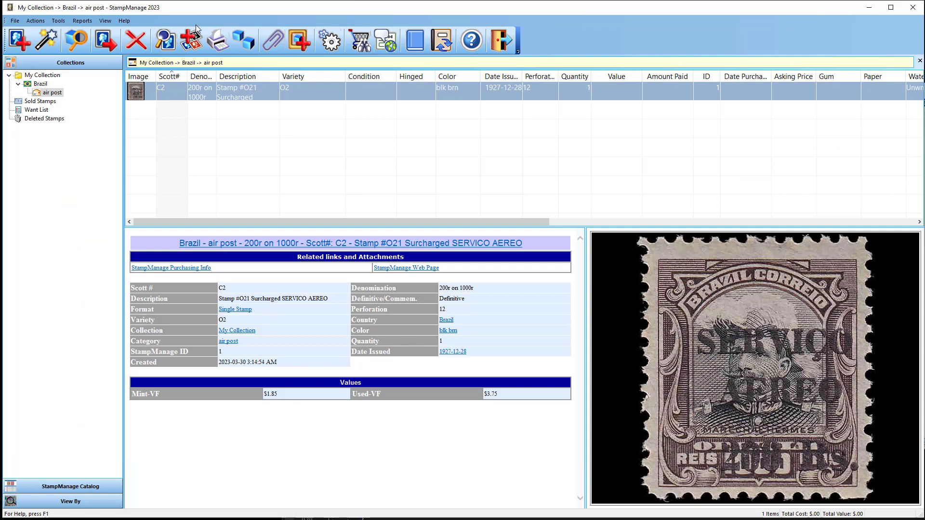
left_click(58, 20)
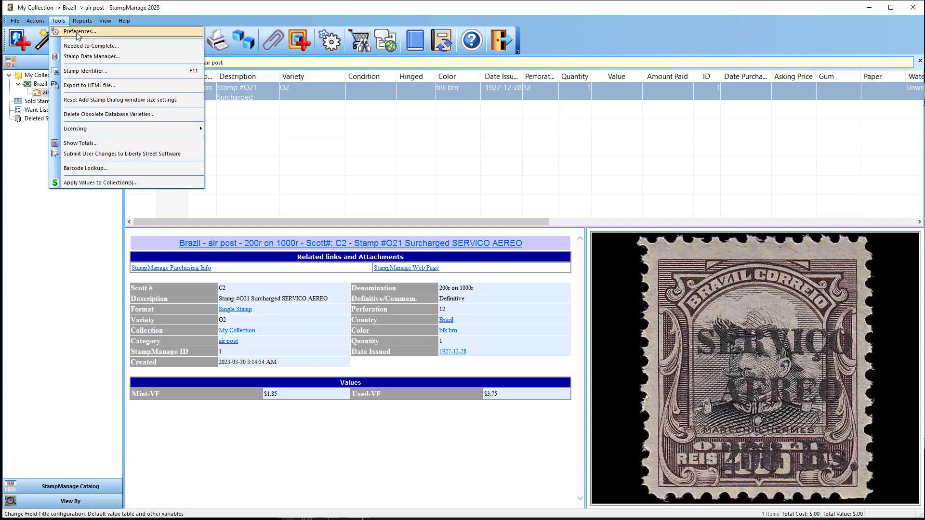
left_click(77, 31)
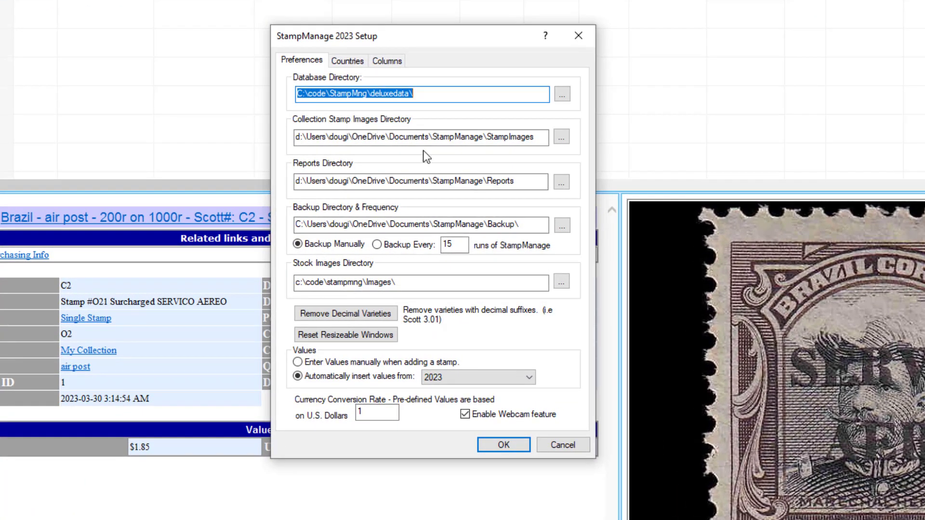
left_click_drag(408, 282, 276, 275)
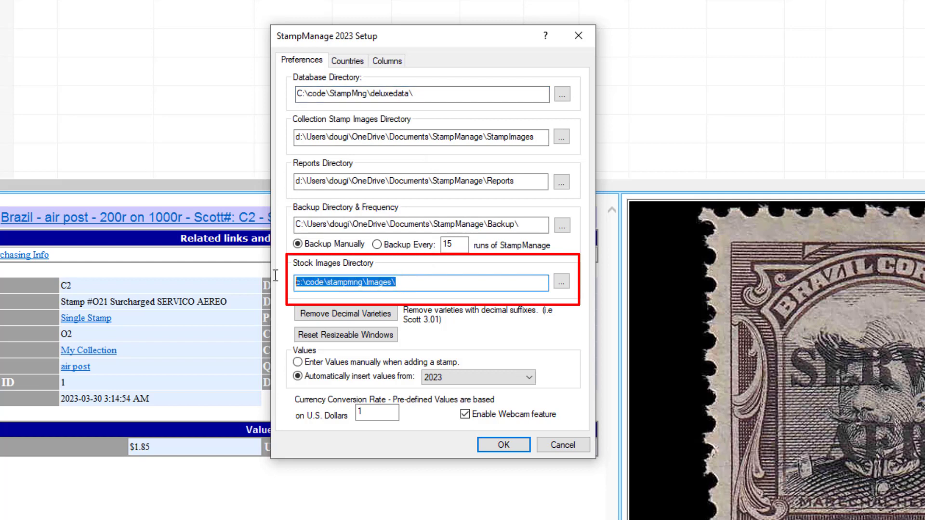
right_click(357, 284)
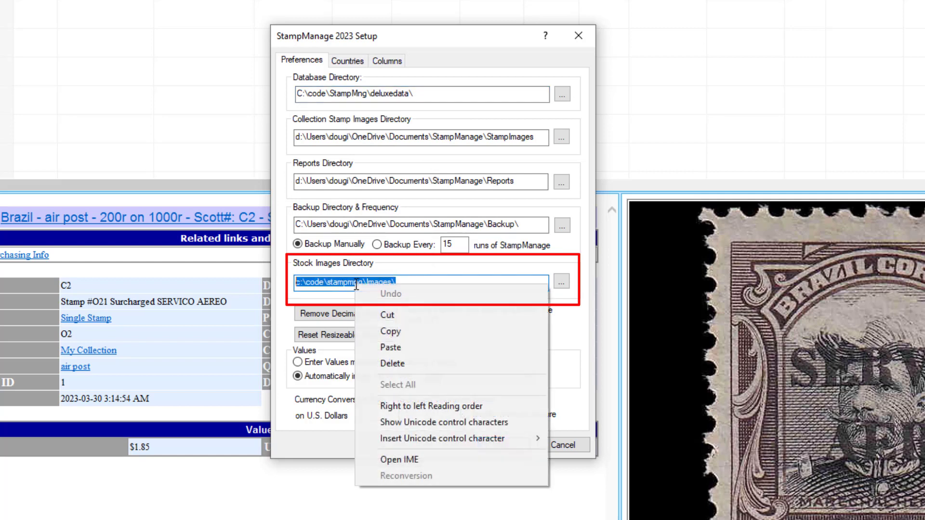
left_click(409, 344)
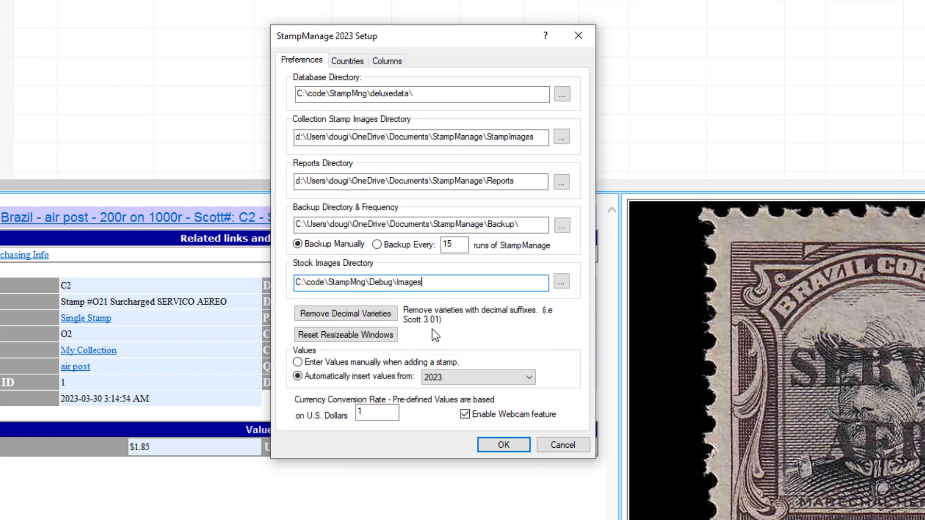
Save the new Stock Images Directory and cancel an accidentally started new stamp.
left_click(489, 449)
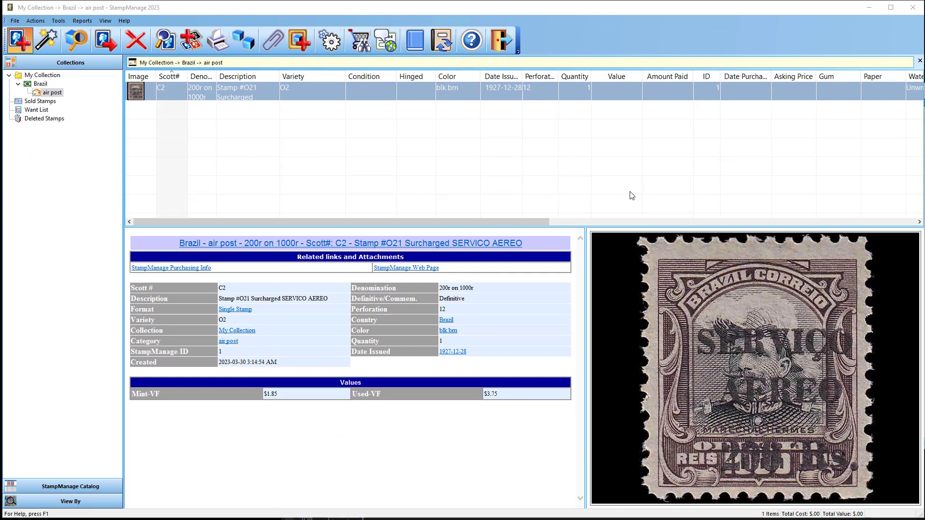
key("Insert")
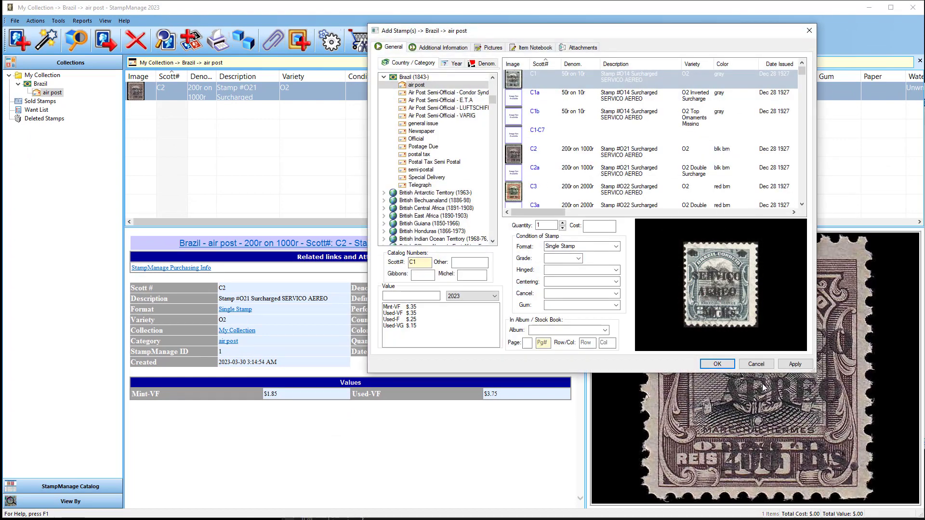
left_click(755, 363)
Open the images folder from the File menu and view subfolder 12's four stamp images.
left_click(15, 21)
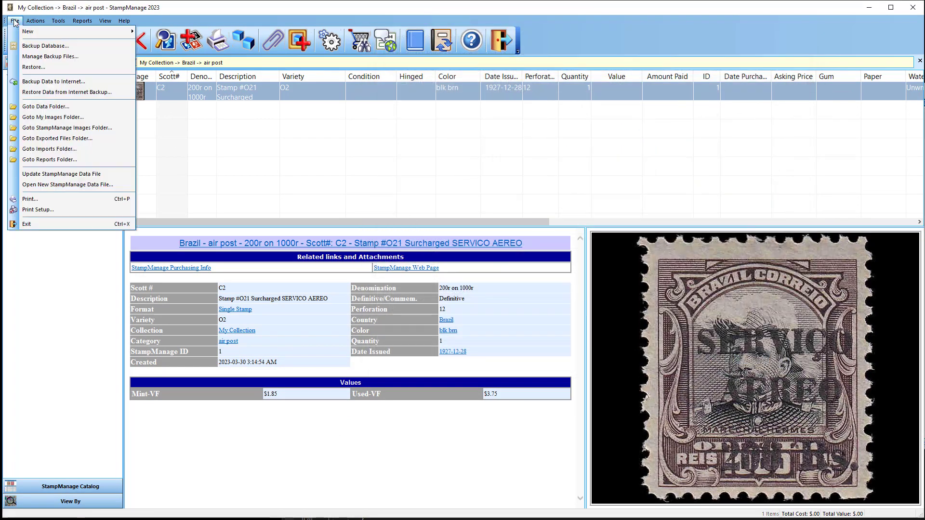
left_click(62, 128)
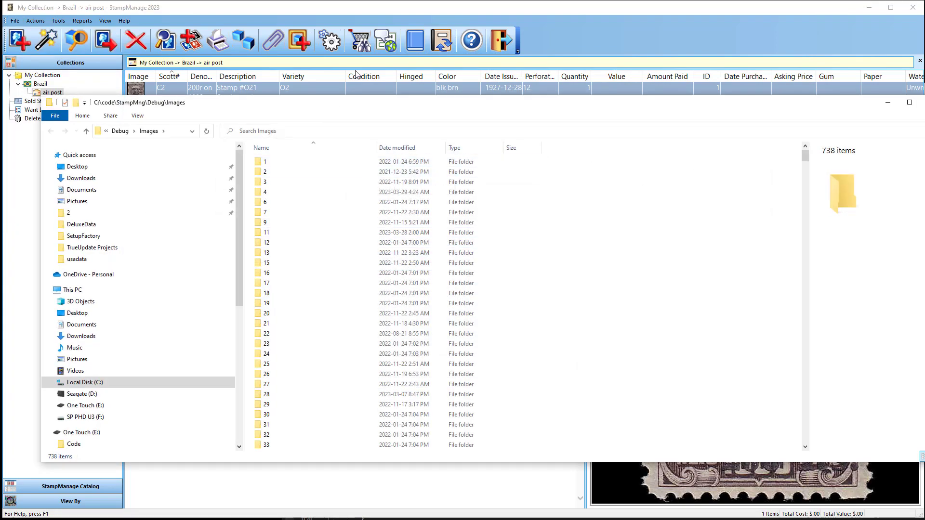
double_click(305, 244)
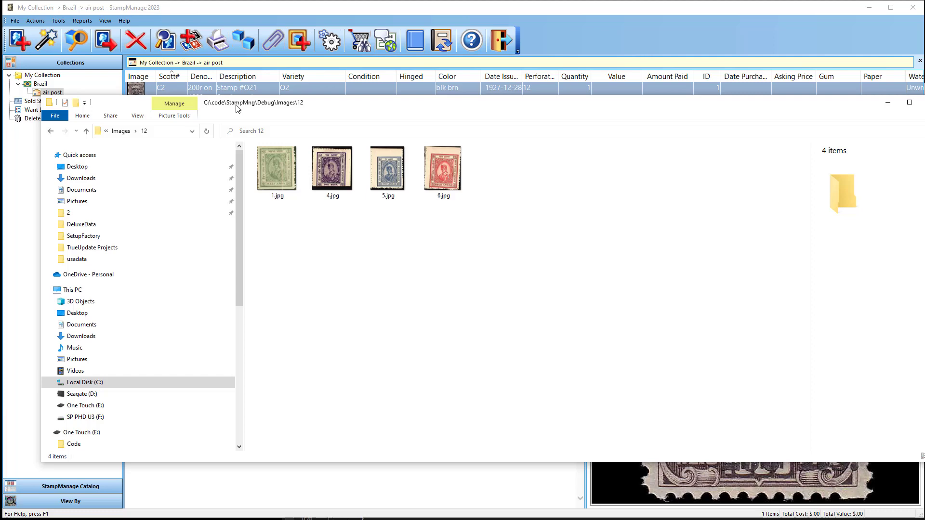
left_click_drag(236, 108, 232, 101)
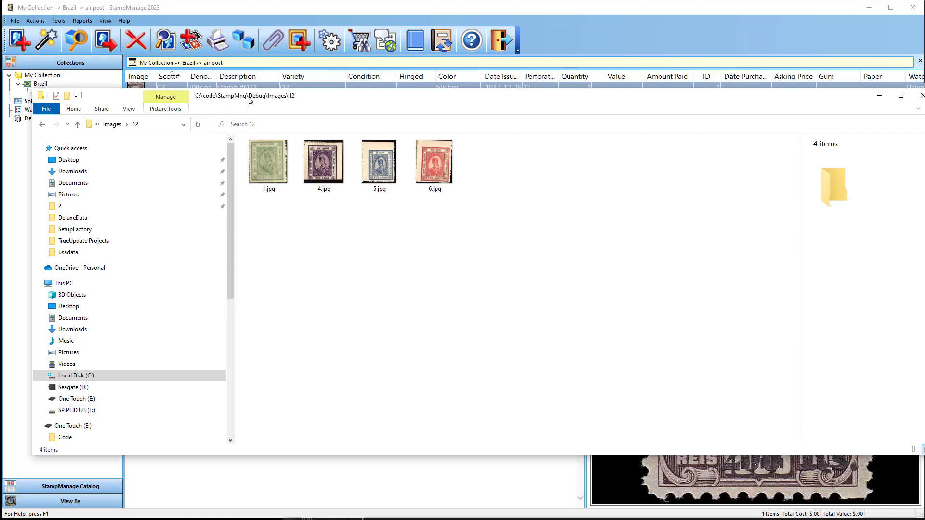
mouse_move(248, 100)
left_mouse_down()
mouse_move(257, 106)
mouse_move(245, 100)
left_mouse_up()
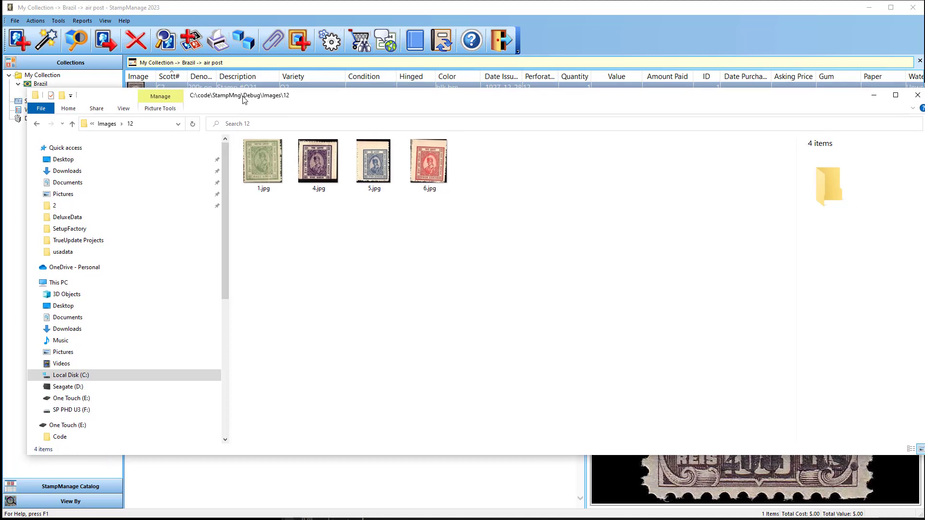
Close Explorer and reopen Preferences to confirm Stock Images Directory C:\code\StampMng\Debug\Images\.
left_click(917, 95)
left_click(59, 21)
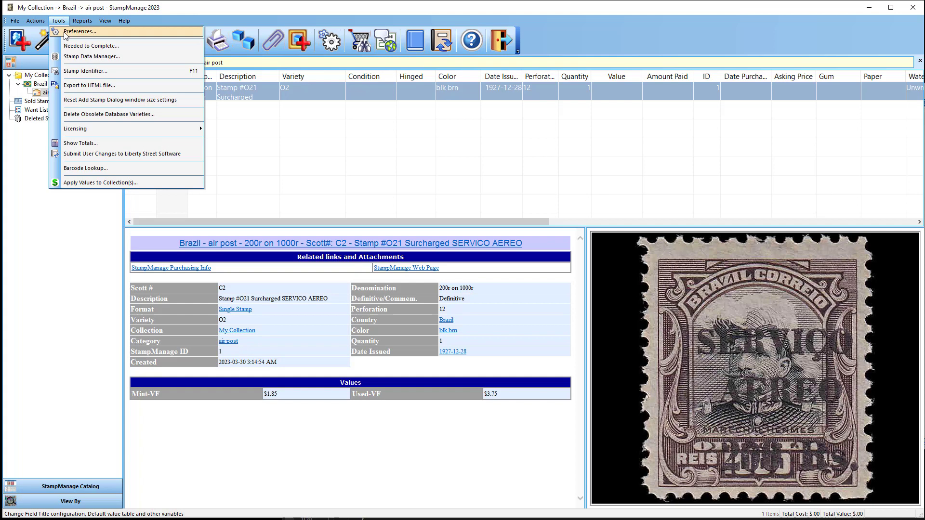
left_click(77, 31)
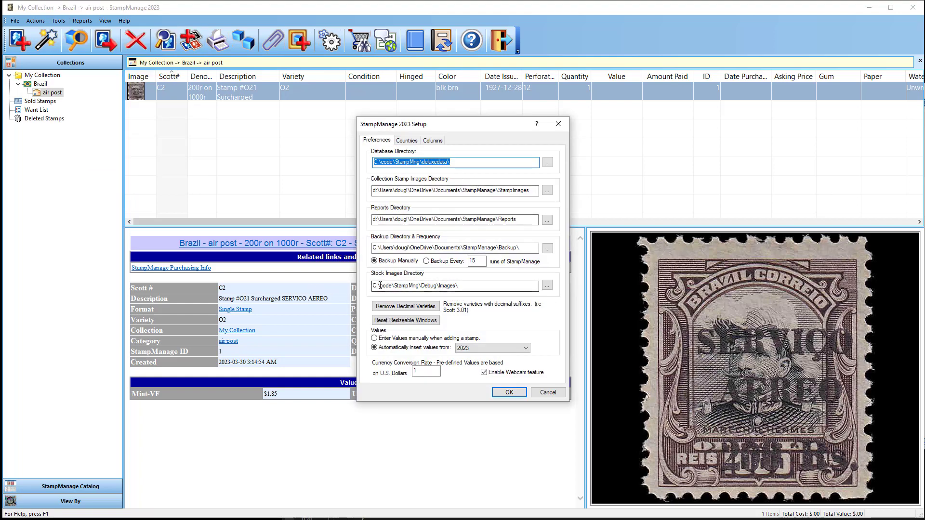